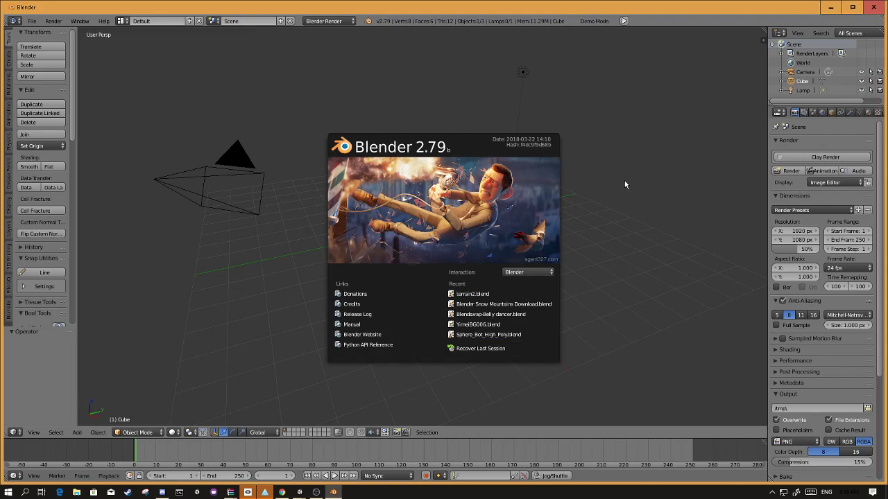
- Dismiss the splash screen and delete all default objects (camera, cube and lamp) from the scene
{"action": "left_click", "coordinate": [656, 126]}
{"action": "key", "text": "a"}
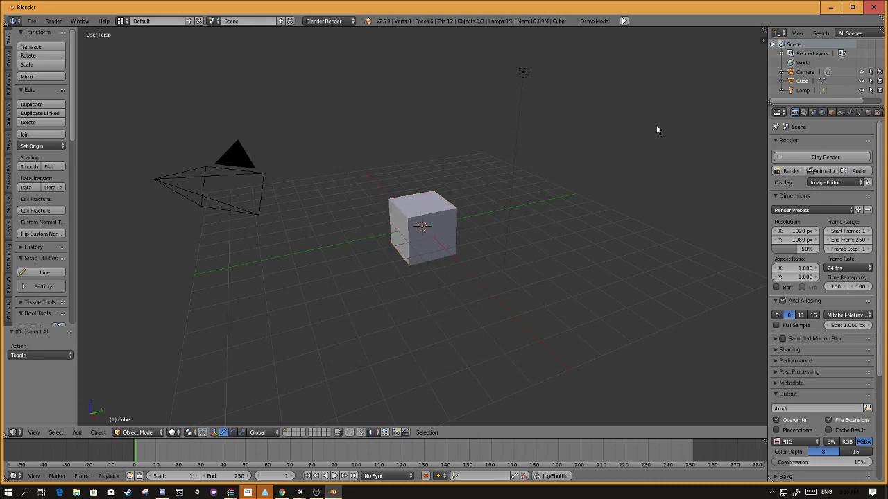
{"action": "key", "text": "a"}
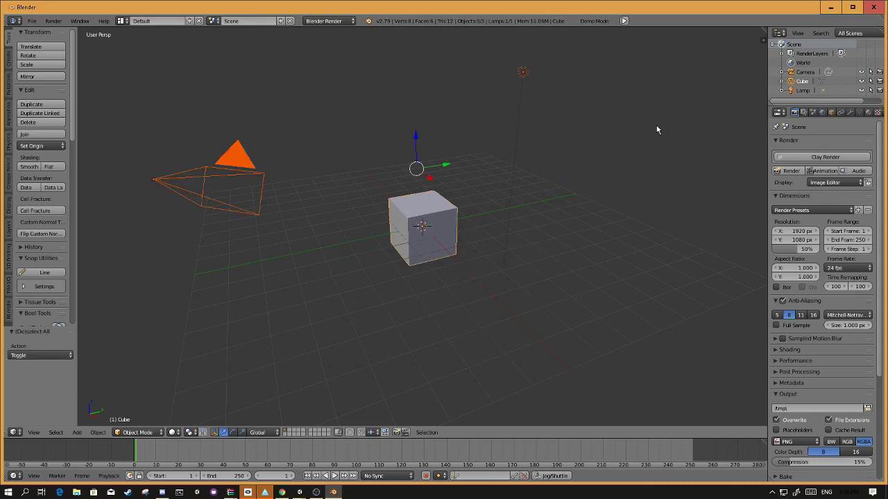
{"action": "key", "text": "x"}
{"action": "key", "text": "x"}
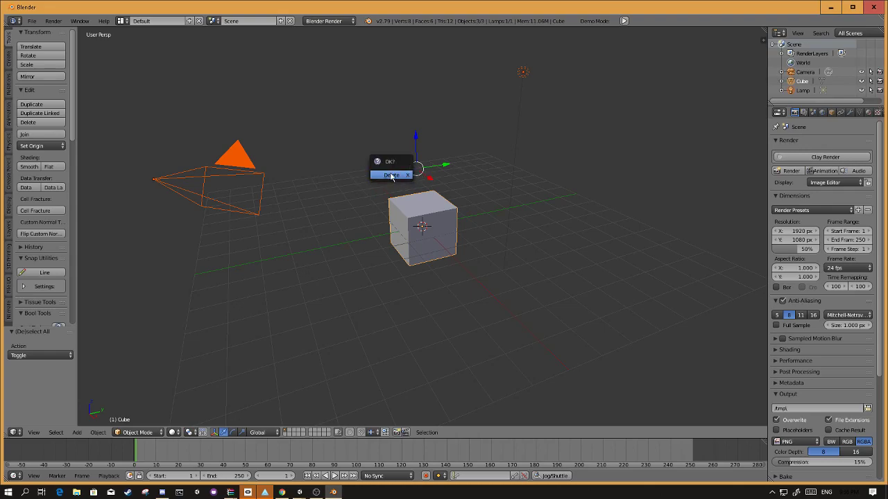
{"action": "left_click", "coordinate": [391, 175]}
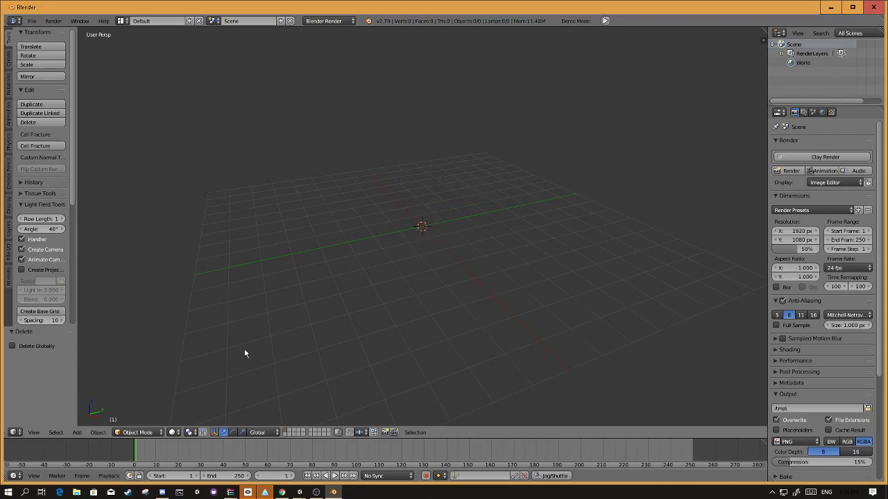
- Add a mesh plane at the scene's origin
{"action": "middle_click_drag", "start_coordinate": [290, 239], "coordinate": [416, 227]}
{"action": "middle_click_drag", "start_coordinate": [325, 225], "coordinate": [303, 239]}
{"action": "left_click", "coordinate": [81, 432]}
{"action": "mouse_move", "coordinate": [89, 423]}
{"action": "left_click", "coordinate": [77, 432]}
{"action": "mouse_move", "coordinate": [89, 421]}
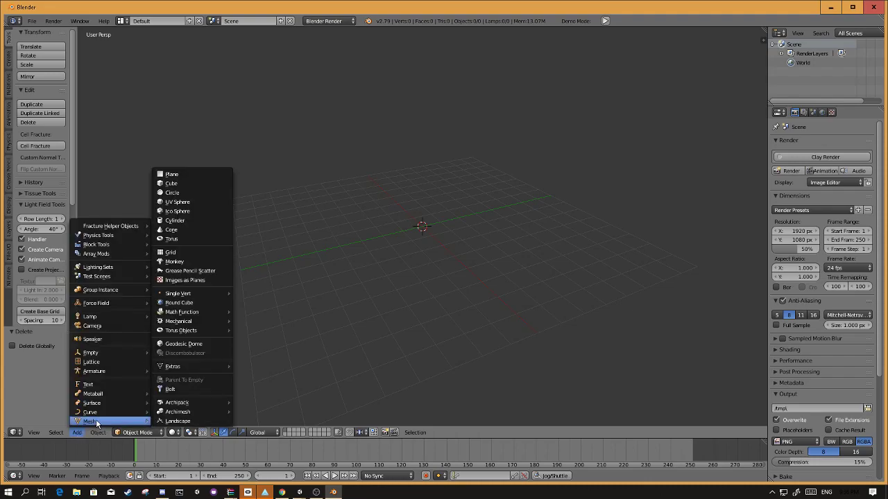
{"action": "left_click", "coordinate": [194, 174]}
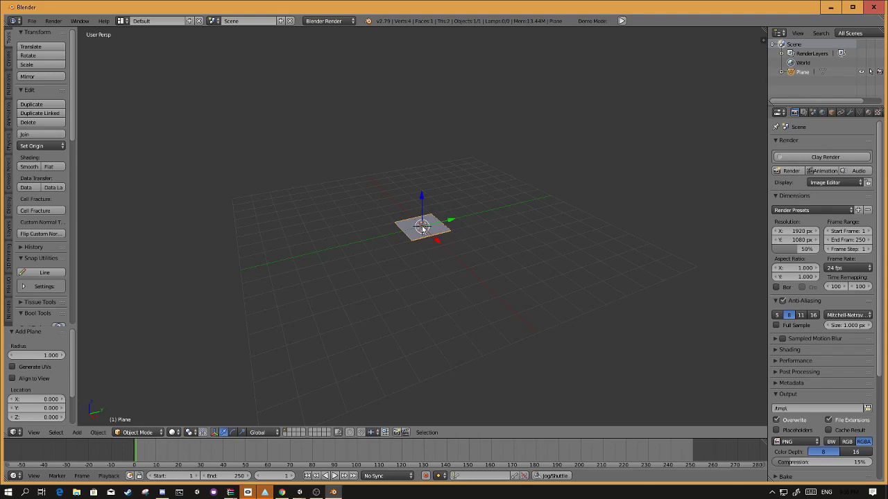
- Scale the plane up uniformly by a factor of about 7.95
{"action": "key", "text": "s"}
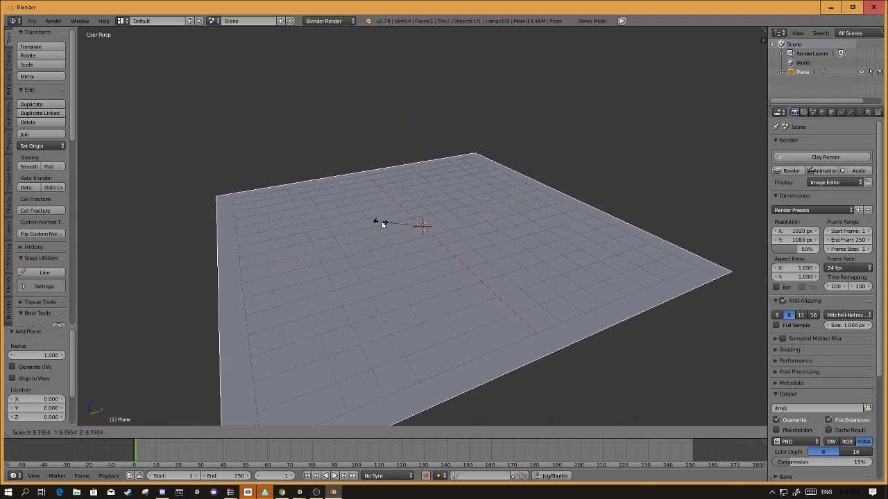
{"action": "left_click", "coordinate": [385, 220]}
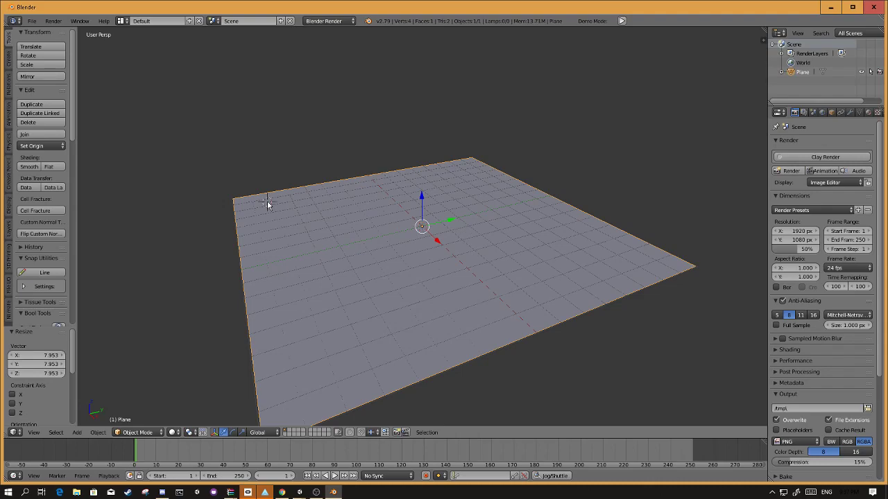
{"action": "left_click", "coordinate": [423, 226]}
{"action": "left_click", "coordinate": [467, 200]}
{"action": "left_click", "coordinate": [423, 226]}
- Put the plane into Edit Mode and subdivide its whole mesh seven times
{"action": "key", "text": "ctrl+Tab"}
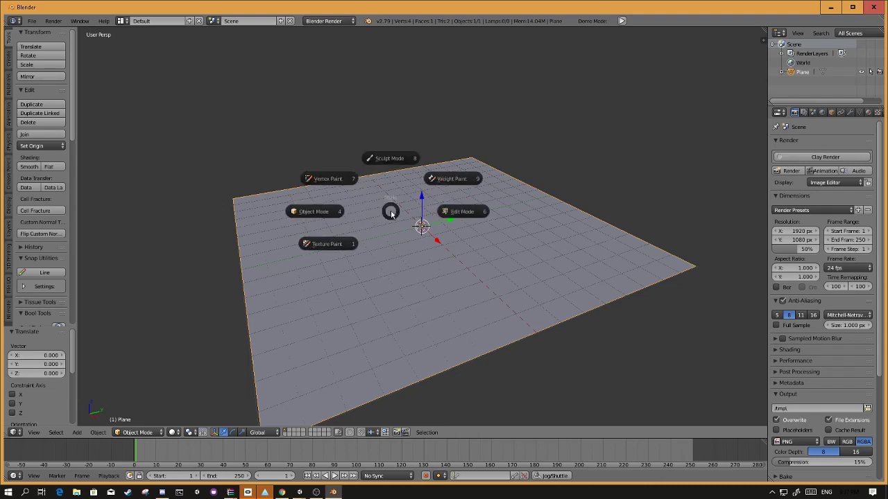
{"action": "left_click", "coordinate": [463, 213]}
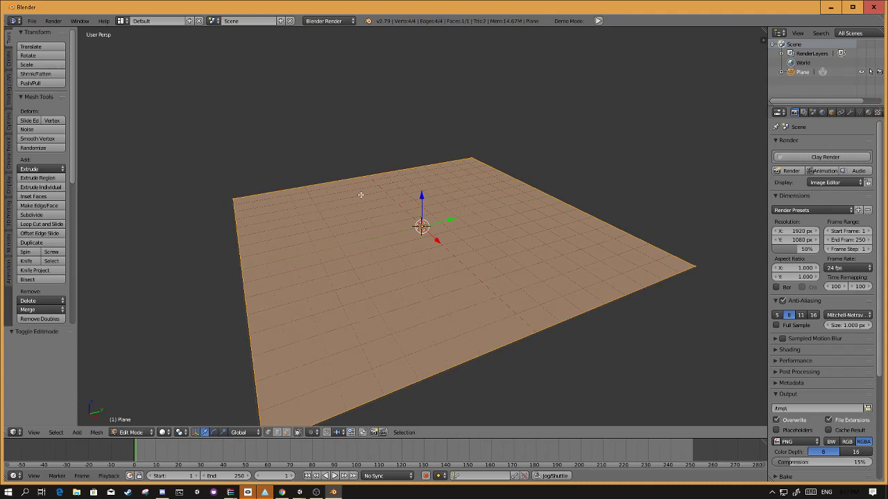
{"action": "mouse_move", "coordinate": [514, 221]}
{"action": "middle_mouse_down"}
{"action": "mouse_move", "coordinate": [448, 220]}
{"action": "mouse_move", "coordinate": [505, 216]}
{"action": "mouse_move", "coordinate": [509, 226]}
{"action": "middle_mouse_up"}
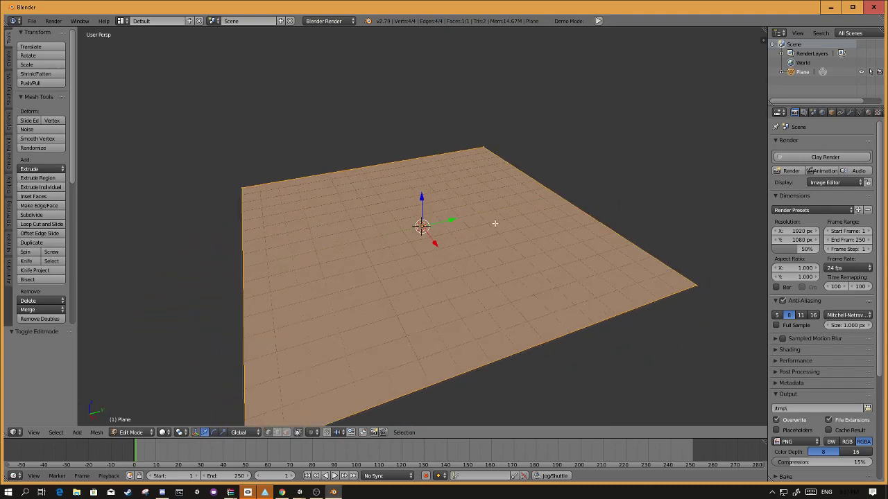
{"action": "key", "text": "w"}
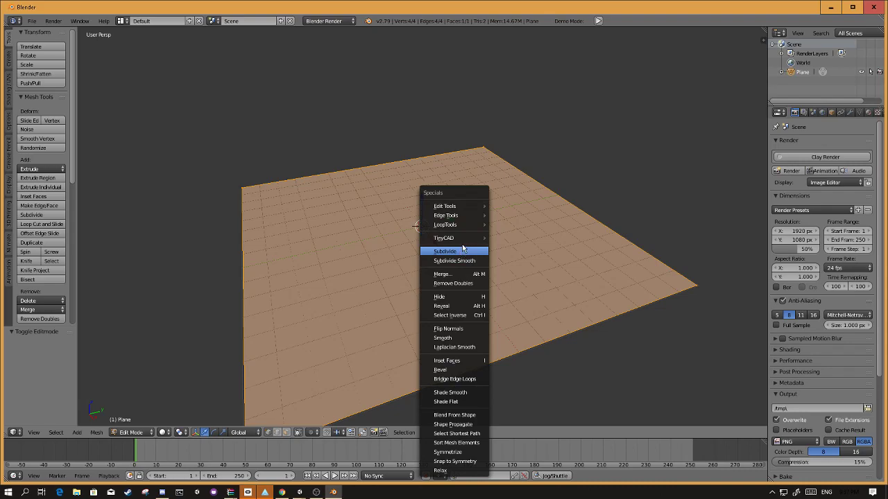
{"action": "mouse_move", "coordinate": [443, 220]}
{"action": "key", "text": "s"}
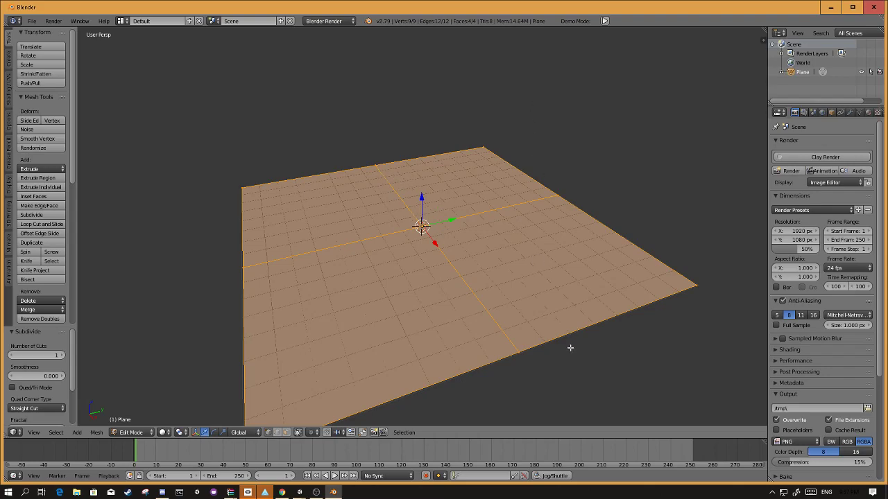
{"action": "key", "text": "w"}
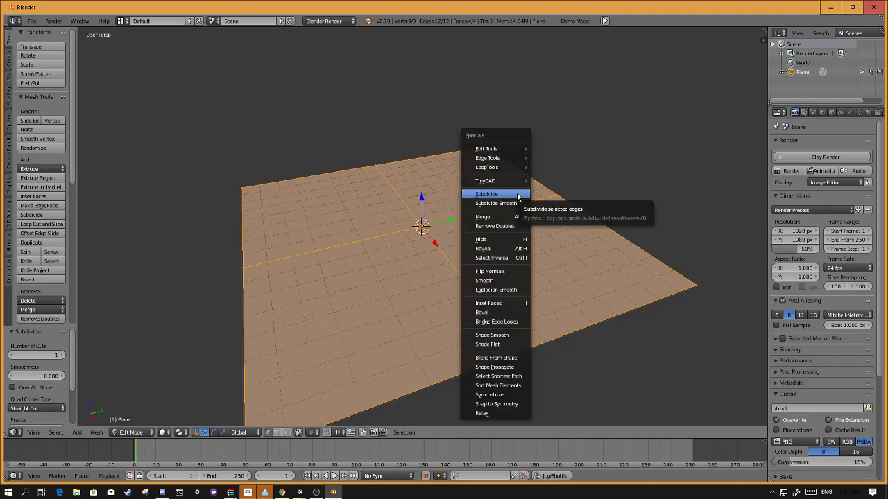
{"action": "left_click", "coordinate": [517, 194]}
{"action": "key", "text": "w"}
{"action": "left_click", "coordinate": [517, 193]}
{"action": "key", "text": "w"}
{"action": "left_click", "coordinate": [517, 193]}
{"action": "key", "text": "w"}
{"action": "left_click", "coordinate": [498, 198]}
{"action": "key", "text": "w"}
{"action": "left_click", "coordinate": [468, 239]}
{"action": "key", "text": "w"}
{"action": "left_click", "coordinate": [439, 213]}
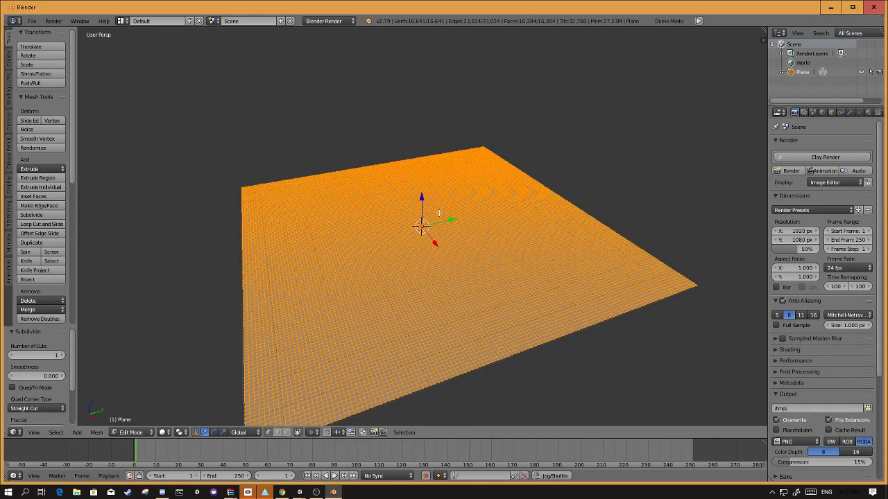
- Undo the last subdivision of the plane
{"action": "middle_click_drag", "start_coordinate": [434, 261], "coordinate": [468, 296]}
{"action": "key", "text": "ctrl+z"}
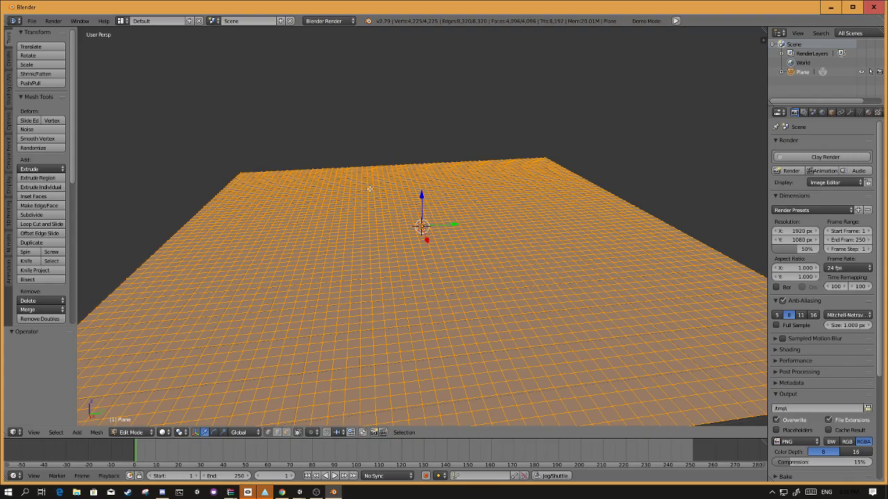
{"action": "mouse_move", "coordinate": [494, 247]}
{"action": "middle_mouse_down"}
{"action": "mouse_move", "coordinate": [495, 237]}
{"action": "mouse_move", "coordinate": [473, 242]}
{"action": "mouse_move", "coordinate": [487, 241]}
{"action": "middle_mouse_up"}
- Switch the plane to Object Mode and back to Edit Mode
{"action": "key", "text": "t"}
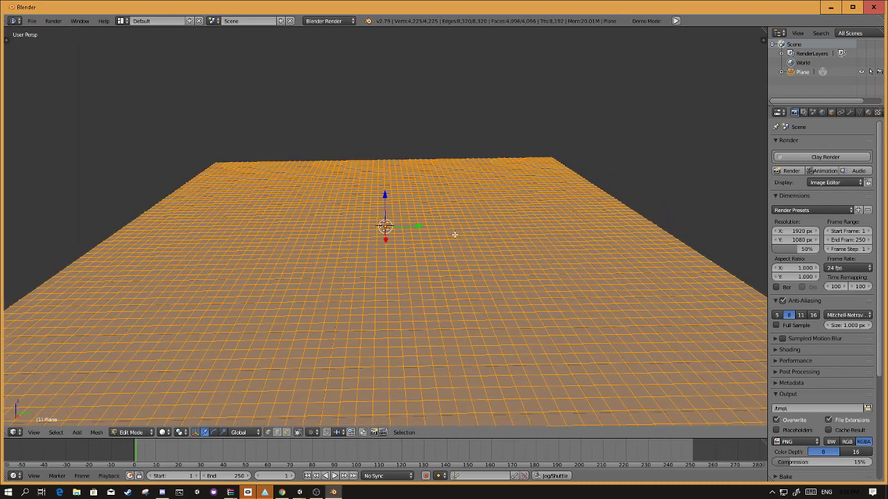
{"action": "key", "text": "t"}
{"action": "key", "text": "Tab"}
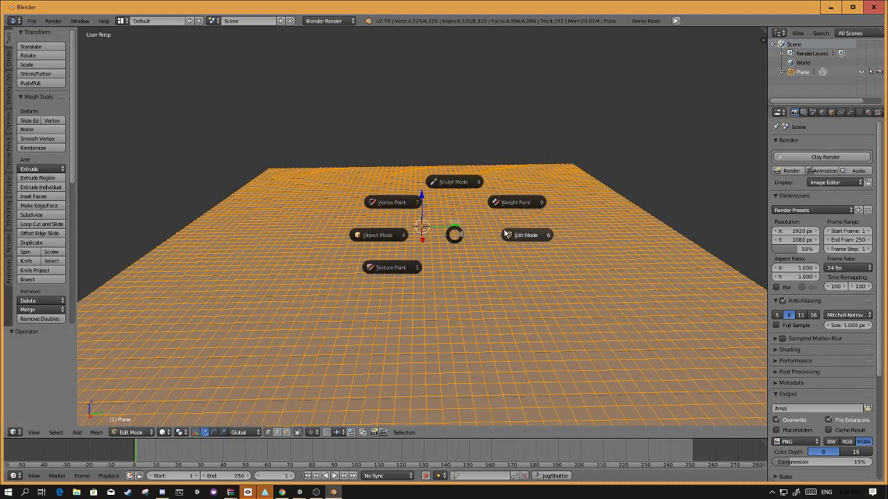
{"action": "left_click", "coordinate": [530, 237]}
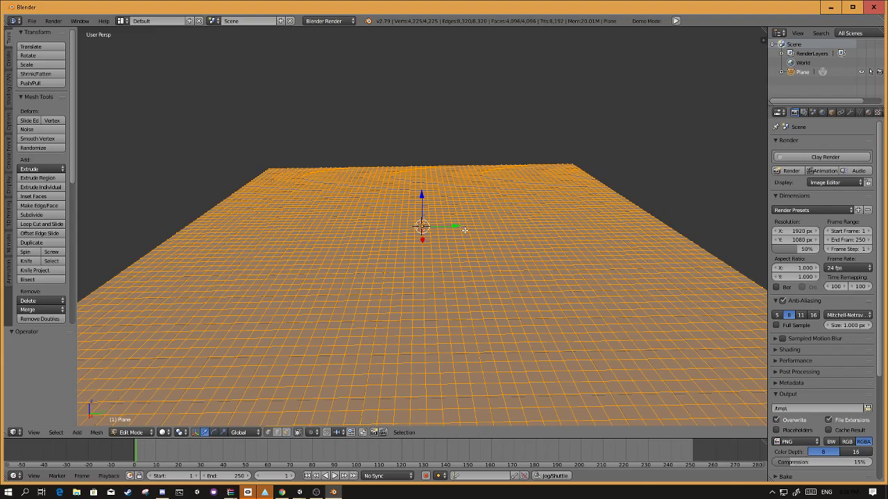
{"action": "key", "text": "t"}
{"action": "key", "text": "t"}
{"action": "key", "text": "Tab"}
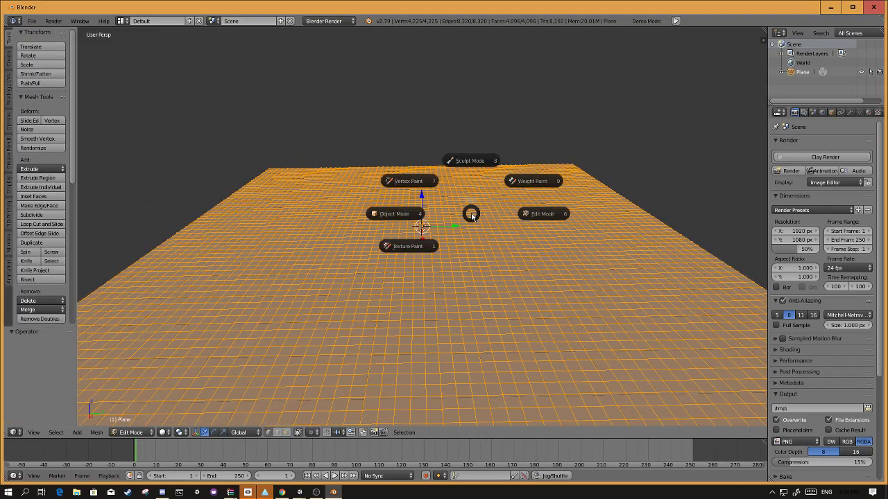
{"action": "left_click", "coordinate": [401, 220]}
{"action": "key", "text": "Tab"}
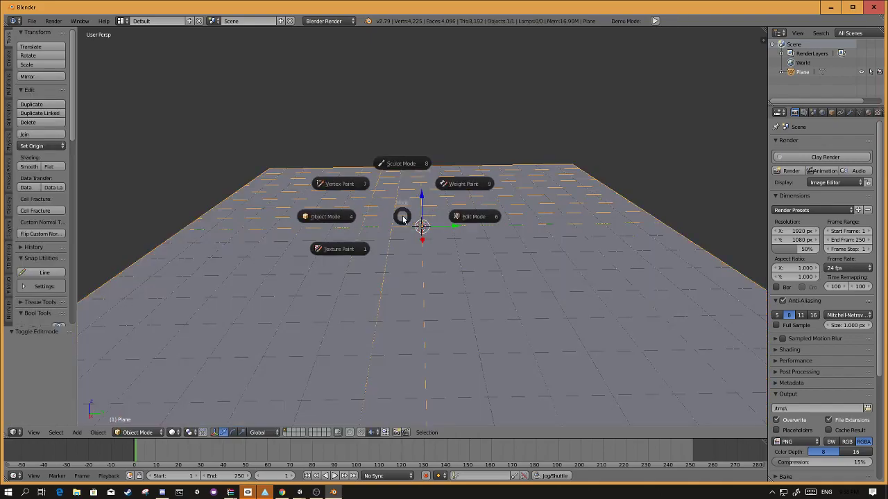
{"action": "left_click", "coordinate": [460, 215]}
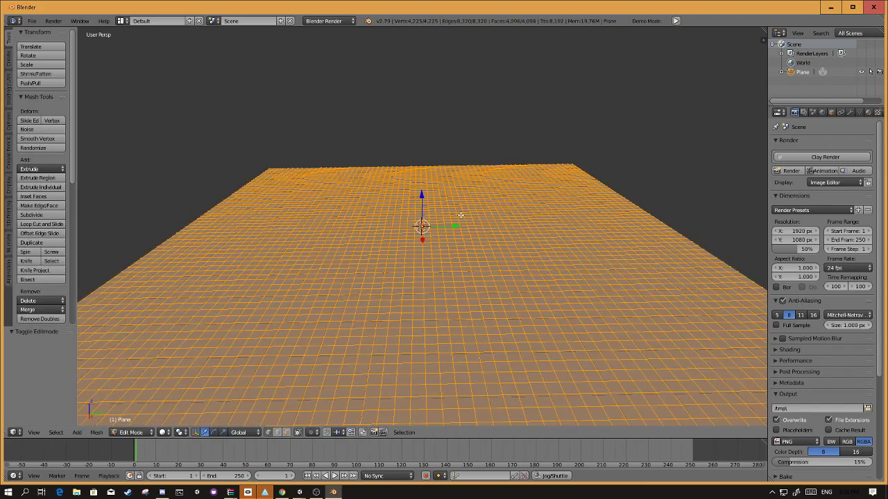
- Turn on proportional editing for the plane's mesh
{"action": "key", "text": "o"}
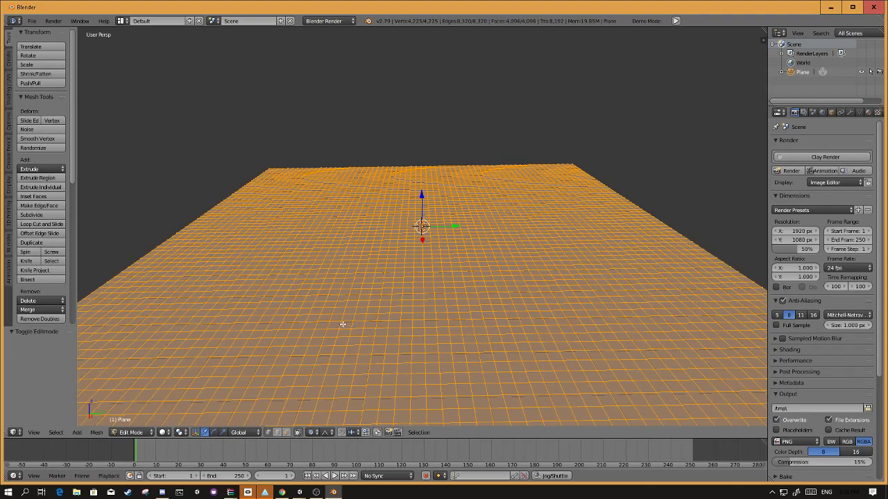
{"action": "key", "text": "Tab"}
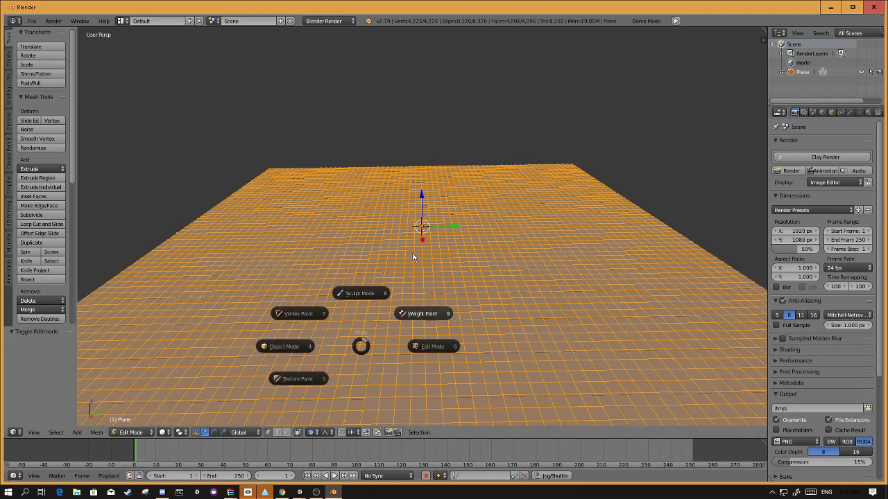
{"action": "key", "text": "s"}
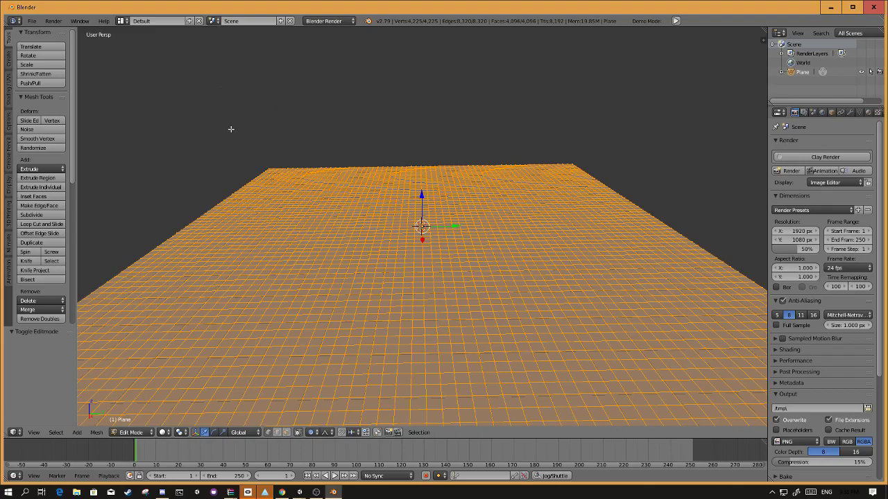
- Deselect the whole mesh and select seven individual vertices scattered across the plane
{"action": "key", "text": "a"}
{"action": "right_click", "coordinate": [293, 190]}
{"action": "right_click", "coordinate": [455, 185], "text": "shift"}
{"action": "right_click", "coordinate": [594, 224], "text": "shift"}
{"action": "right_click", "coordinate": [681, 339], "text": "shift"}
{"action": "right_click", "coordinate": [223, 339], "text": "shift"}
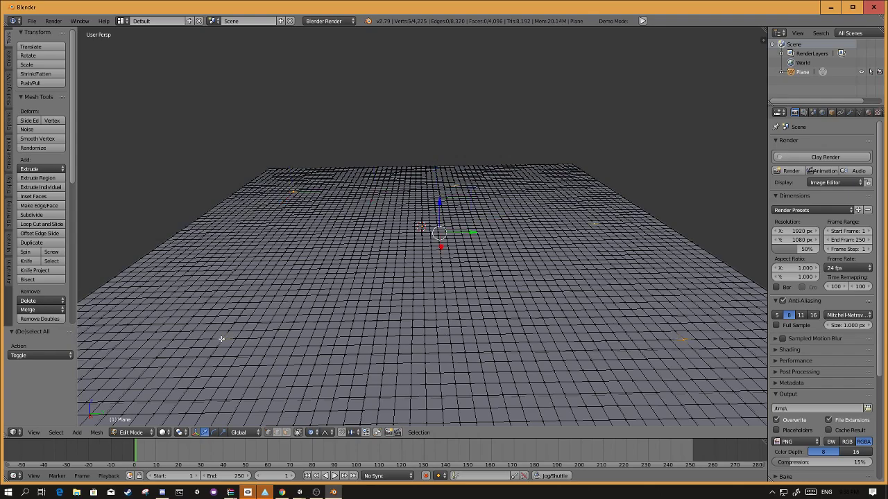
{"action": "right_click", "coordinate": [433, 267], "text": "shift"}
{"action": "right_click", "coordinate": [380, 217], "text": "shift"}
- Raise the seven selected vertices about 0.72 along local Z with smooth falloff and a proportional size of about 6.73
{"action": "key", "text": "g"}
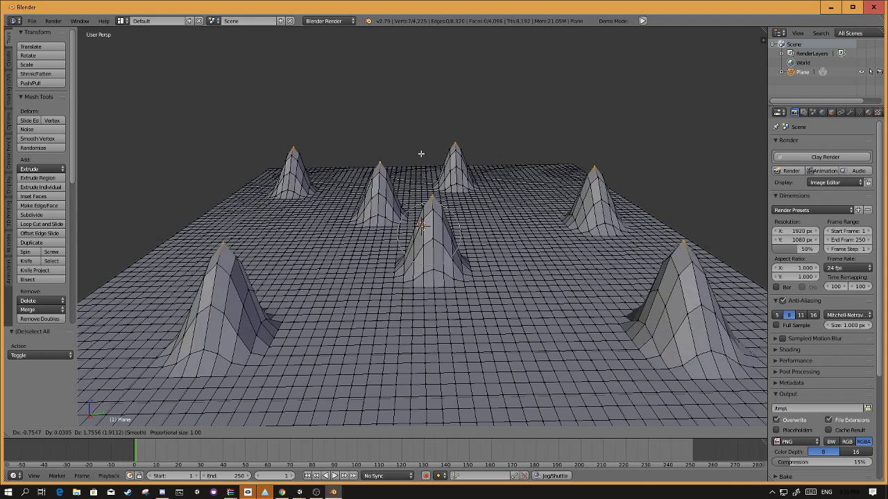
{"action": "key", "text": "z"}
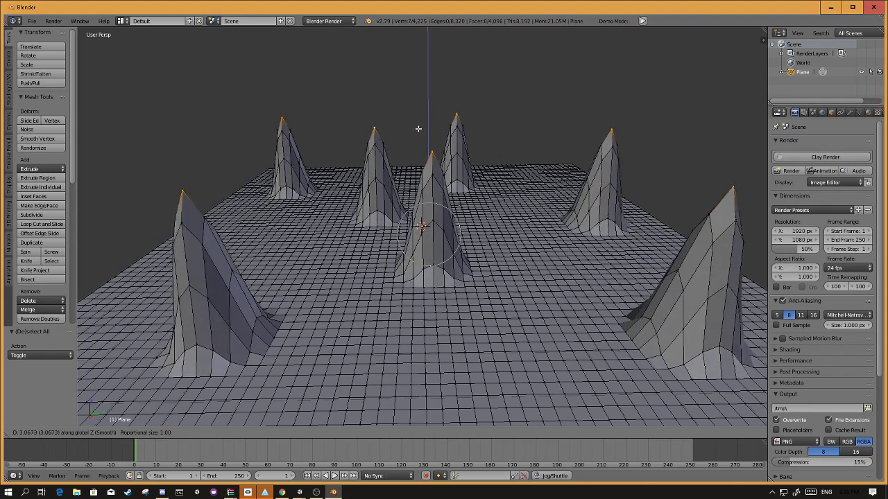
{"action": "key", "text": "z"}
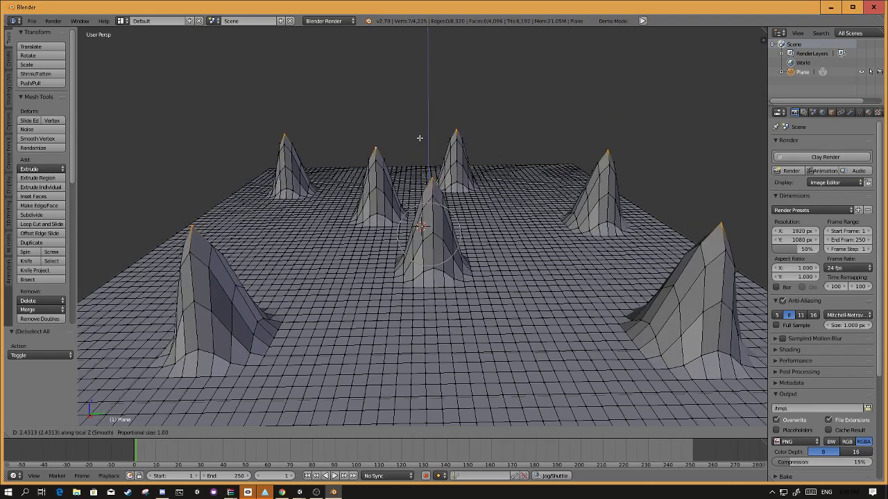
{"action": "scroll", "coordinate": [434, 139], "scroll_direction": "up", "scroll_amount": 2}
{"action": "scroll", "coordinate": [429, 141], "scroll_direction": "down", "scroll_amount": 4}
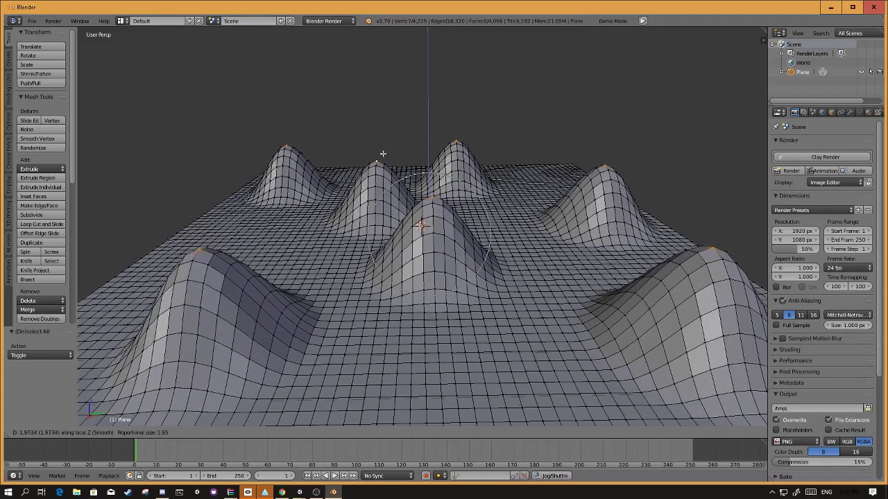
{"action": "scroll", "coordinate": [418, 139], "scroll_direction": "down", "scroll_amount": 7}
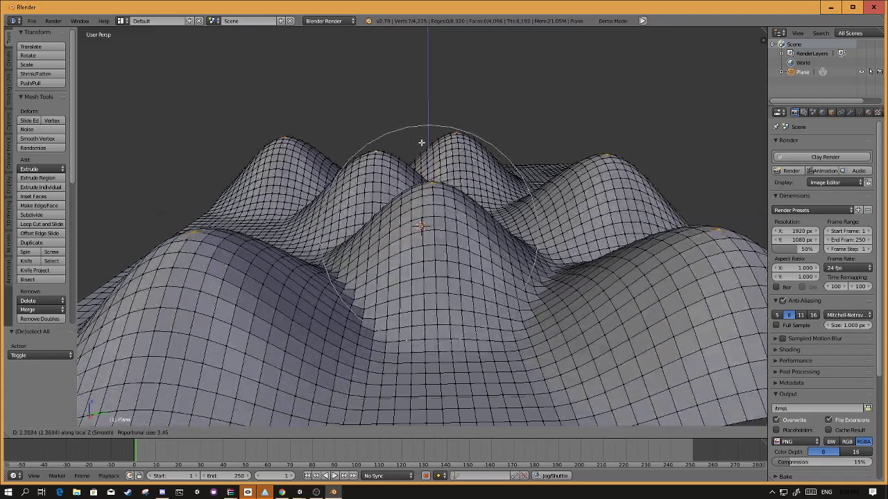
{"action": "scroll", "coordinate": [407, 92], "scroll_direction": "up", "scroll_amount": 6}
{"action": "scroll", "coordinate": [420, 142], "scroll_direction": "up", "scroll_amount": 7}
{"action": "scroll", "coordinate": [419, 135], "scroll_direction": "down", "scroll_amount": 15}
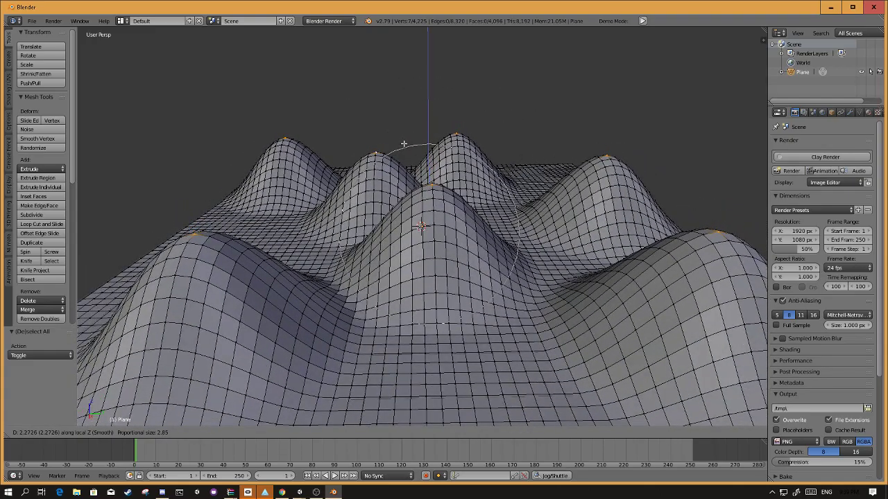
{"action": "scroll", "coordinate": [403, 143], "scroll_direction": "down", "scroll_amount": 4}
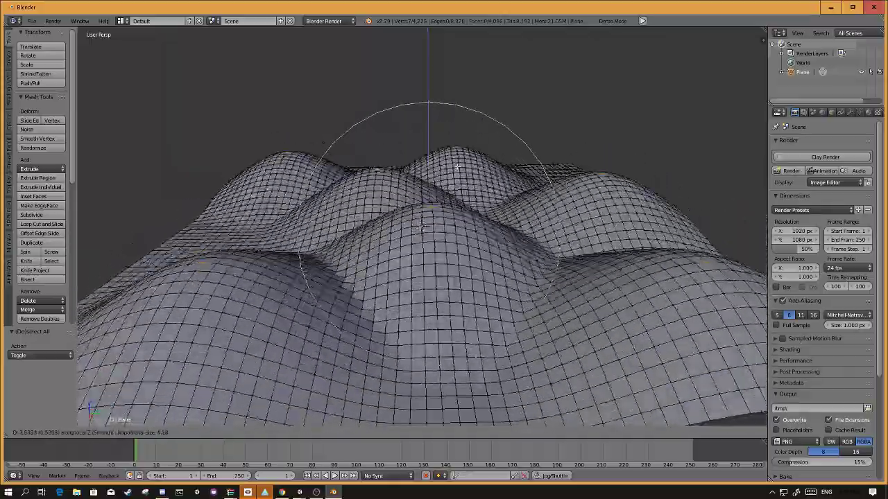
{"action": "scroll", "coordinate": [456, 164], "scroll_direction": "down", "scroll_amount": 3}
{"action": "scroll", "coordinate": [456, 166], "scroll_direction": "down", "scroll_amount": 2}
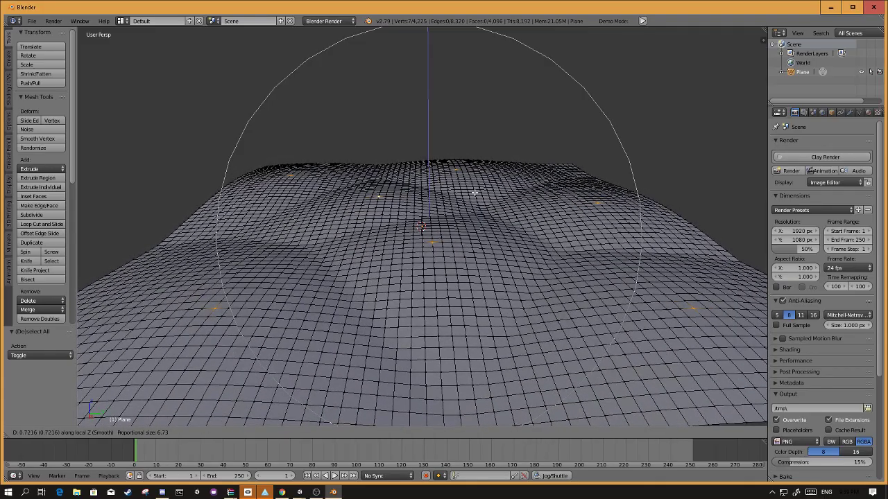
{"action": "left_click", "coordinate": [474, 195]}
{"action": "middle_click_drag", "start_coordinate": [513, 183], "coordinate": [552, 199]}
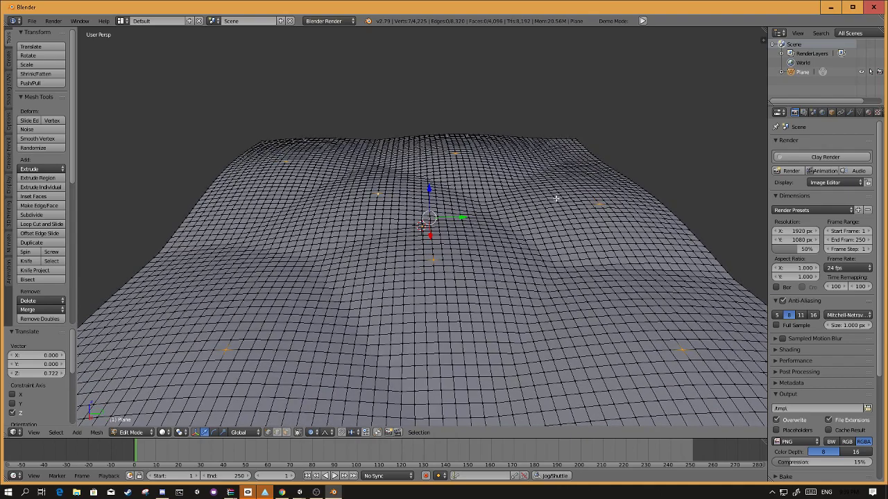
- Deselect all, select one vertex near the plane's far-left edge, and lower it about 1.58 along global Z with smooth falloff and proportional size 1.10
{"action": "key", "text": "a"}
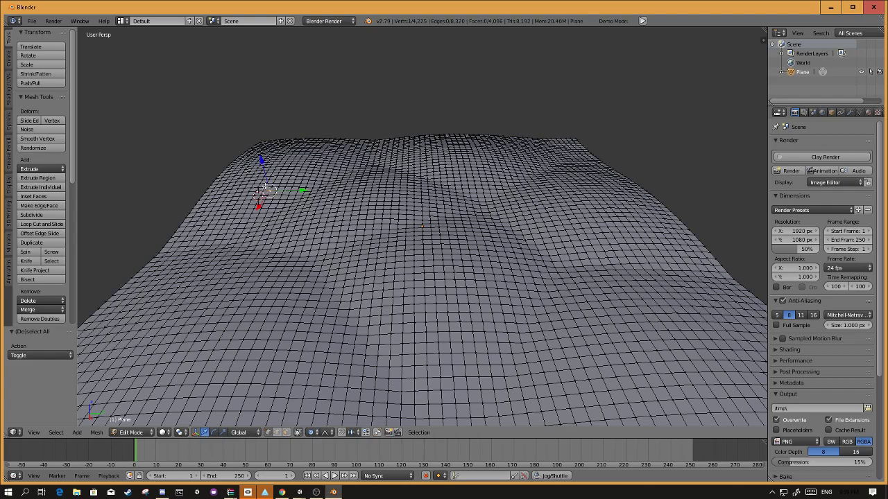
{"action": "key", "text": "g"}
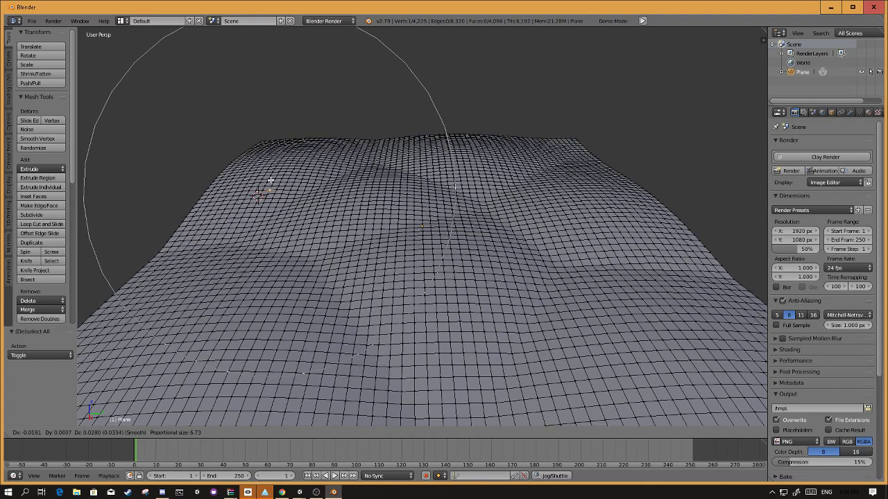
{"action": "scroll", "coordinate": [269, 181], "scroll_direction": "up", "scroll_amount": 19}
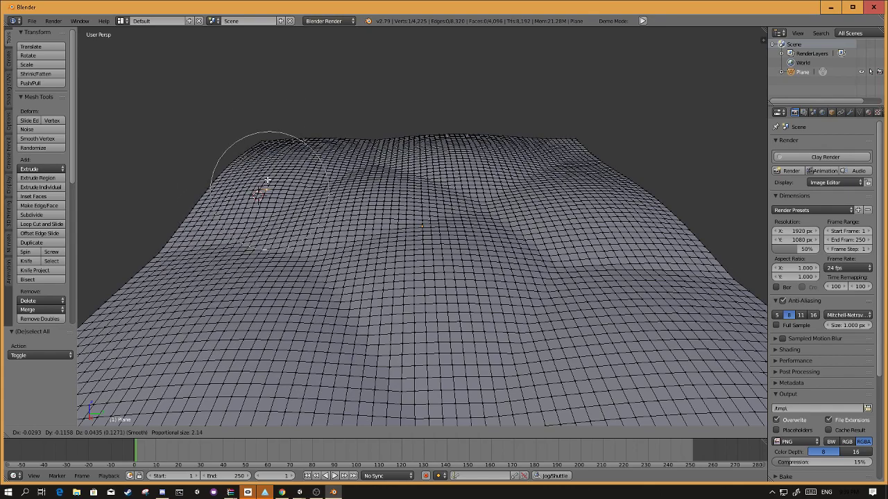
{"action": "scroll", "coordinate": [269, 181], "scroll_direction": "up", "scroll_amount": 1}
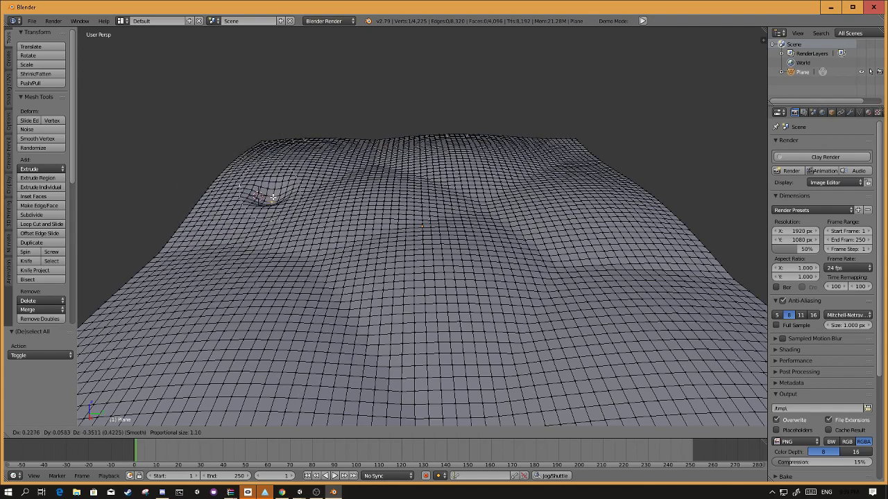
{"action": "key", "text": "z"}
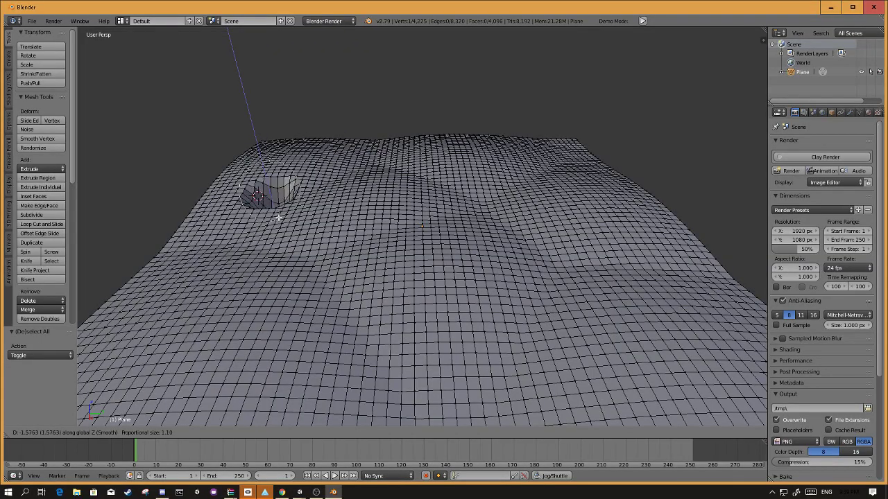
{"action": "left_click", "coordinate": [277, 217]}
- Add a material slot to the plane and create a new material in it
{"action": "middle_click_drag", "start_coordinate": [278, 217], "coordinate": [427, 172]}
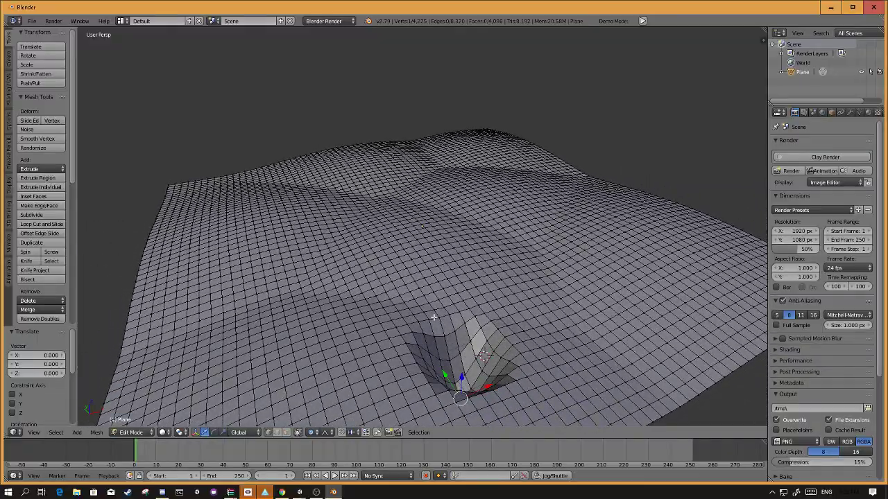
{"action": "middle_click_drag", "start_coordinate": [483, 343], "coordinate": [462, 315]}
{"action": "middle_click_drag", "start_coordinate": [424, 289], "coordinate": [430, 238]}
{"action": "middle_click_drag", "start_coordinate": [435, 283], "coordinate": [491, 187]}
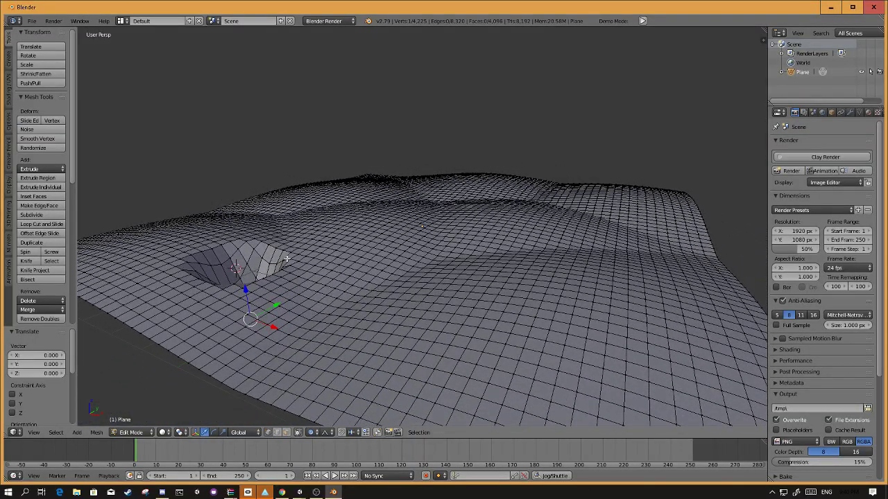
{"action": "middle_click_drag", "start_coordinate": [368, 263], "coordinate": [314, 277]}
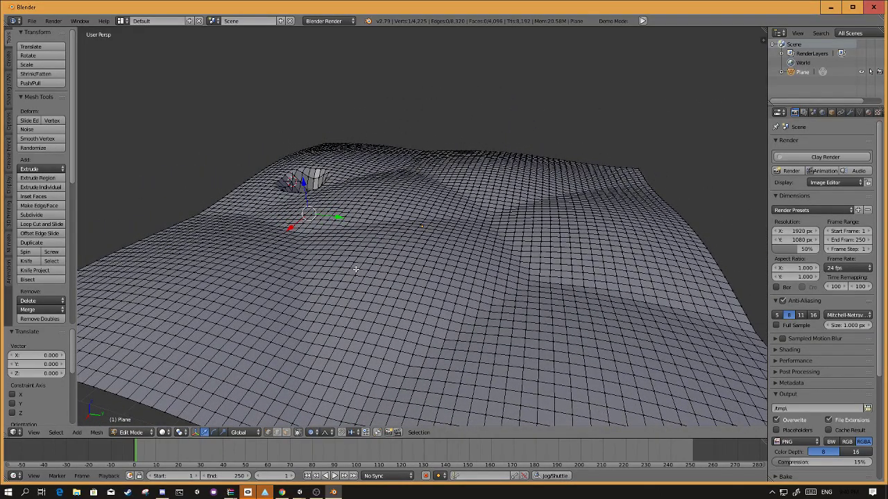
{"action": "middle_click_drag", "start_coordinate": [437, 239], "coordinate": [493, 214]}
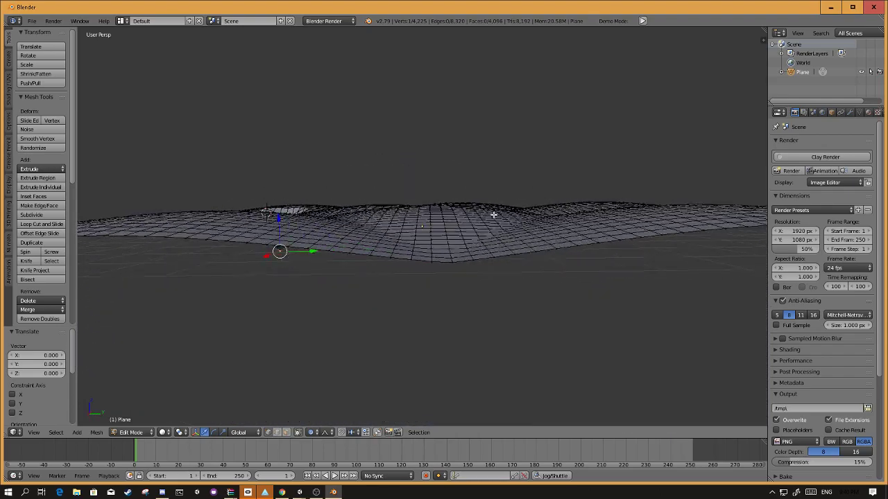
{"action": "left_click", "coordinate": [870, 113]}
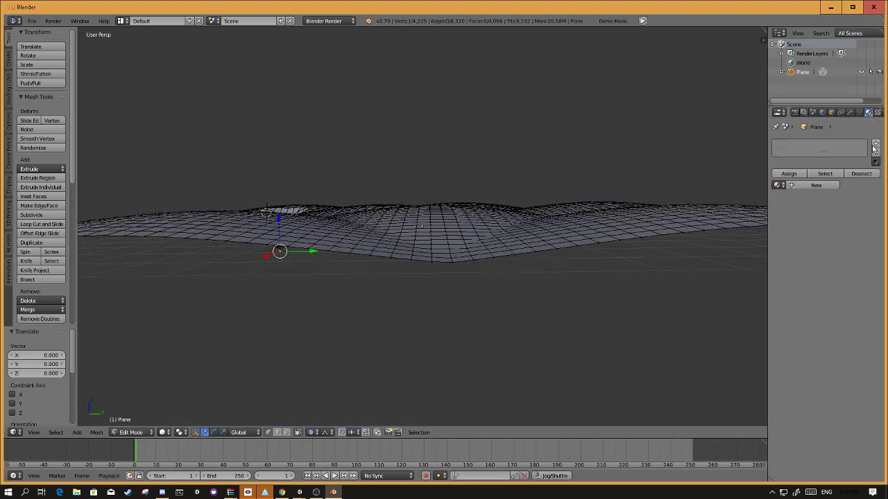
{"action": "left_click", "coordinate": [876, 146]}
{"action": "left_click", "coordinate": [803, 186]}
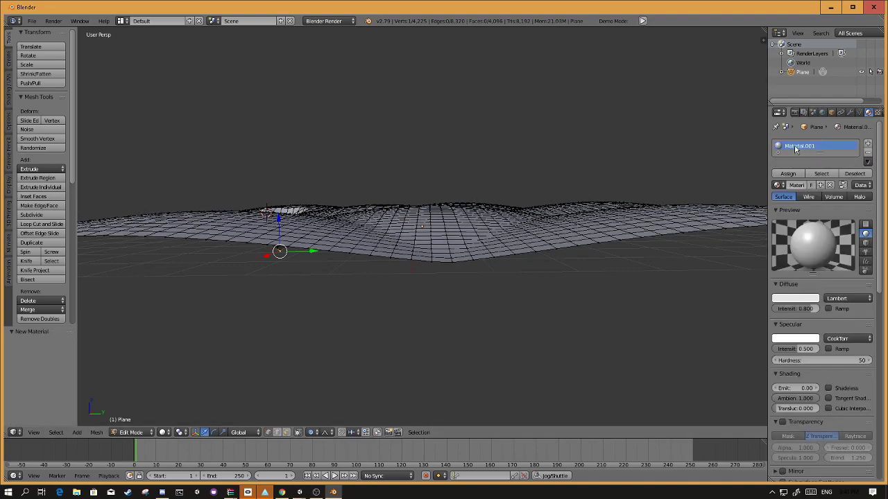
- Set the new material's diffuse color to a bright, saturated green
{"action": "left_click", "coordinate": [797, 299]}
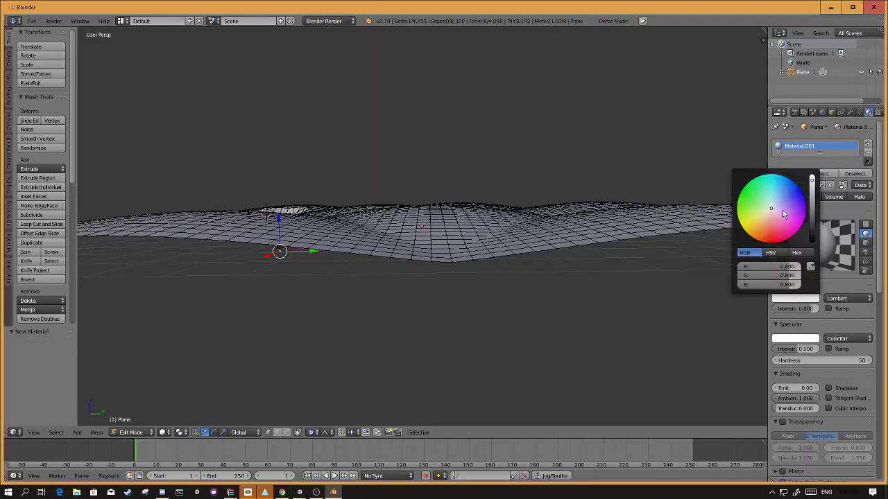
{"action": "left_click", "coordinate": [754, 197]}
{"action": "middle_click_drag", "start_coordinate": [559, 168], "coordinate": [665, 196]}
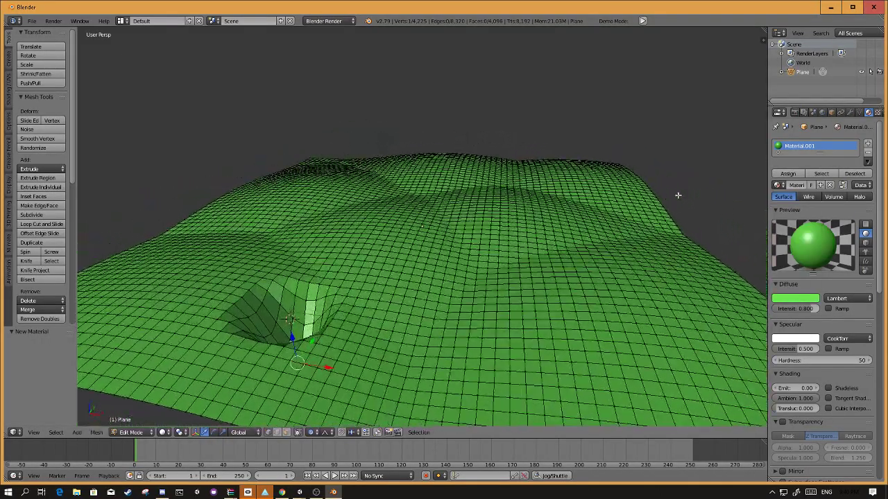
{"action": "left_click", "coordinate": [796, 300]}
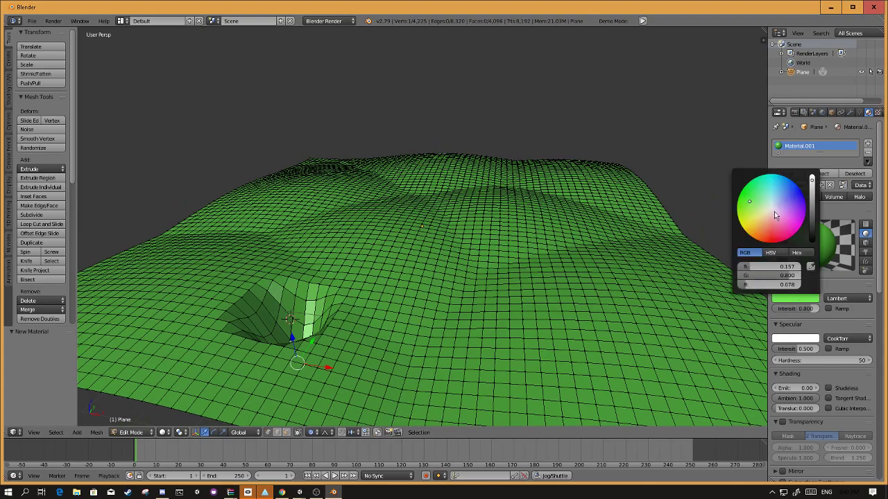
{"action": "left_click_drag", "start_coordinate": [757, 231], "coordinate": [759, 190]}
{"action": "middle_click_drag", "start_coordinate": [549, 178], "coordinate": [432, 201]}
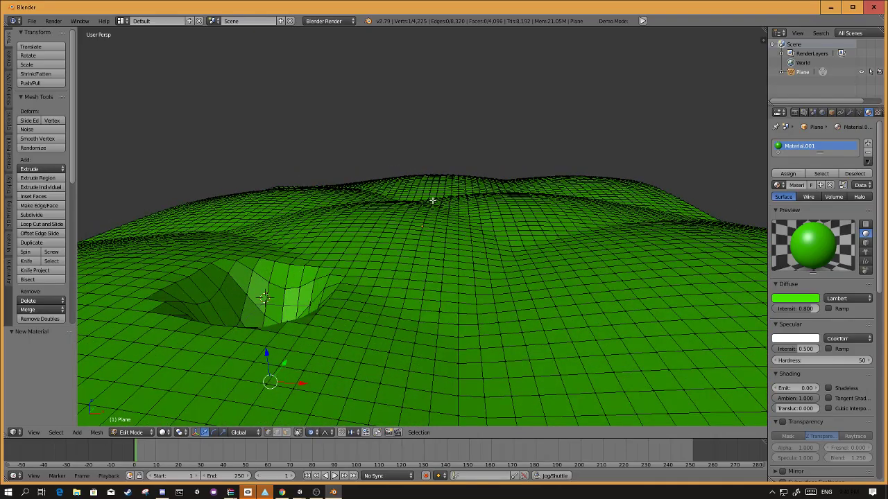
{"action": "scroll", "coordinate": [433, 200], "scroll_direction": "down", "scroll_amount": 4}
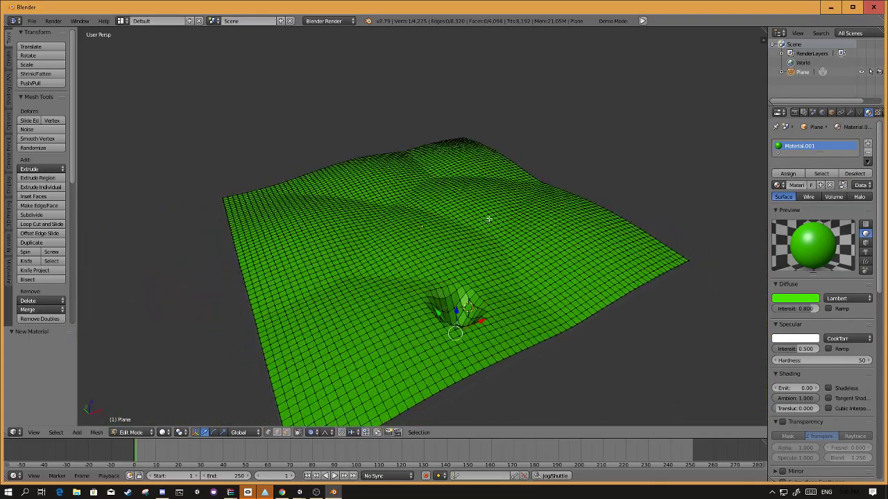